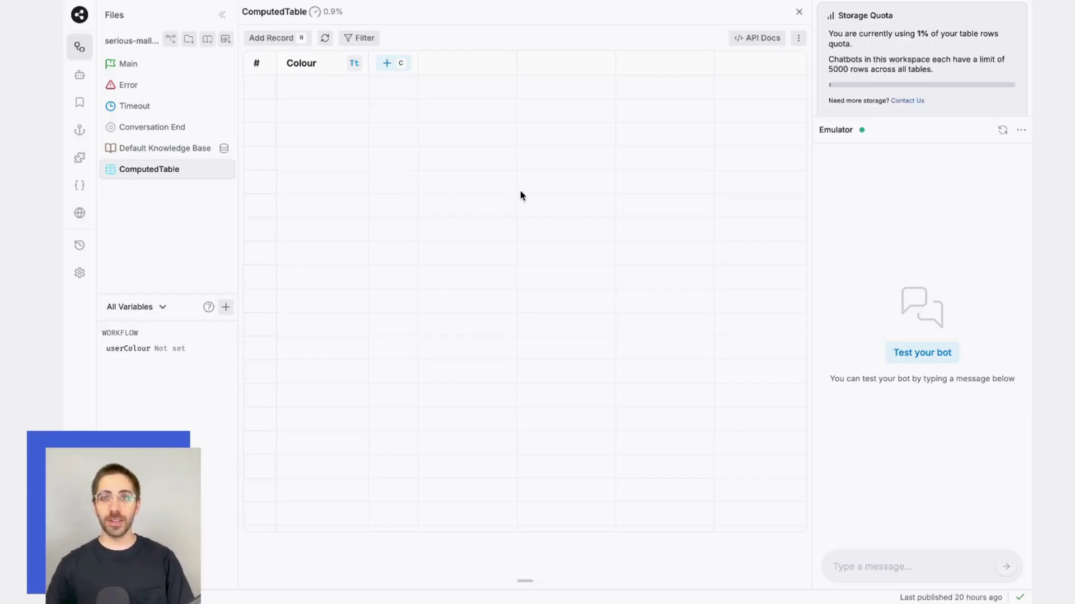
- Add a new column named Synonyms, switch it to Computed, and open its Dependencies list
left_click(401, 71)
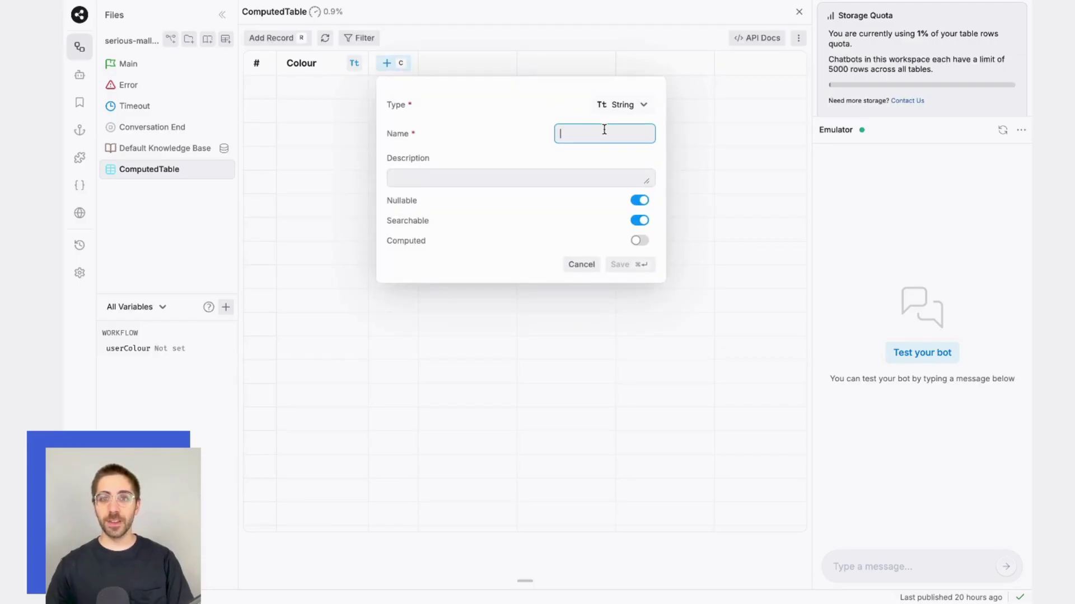
type("Synonyms")
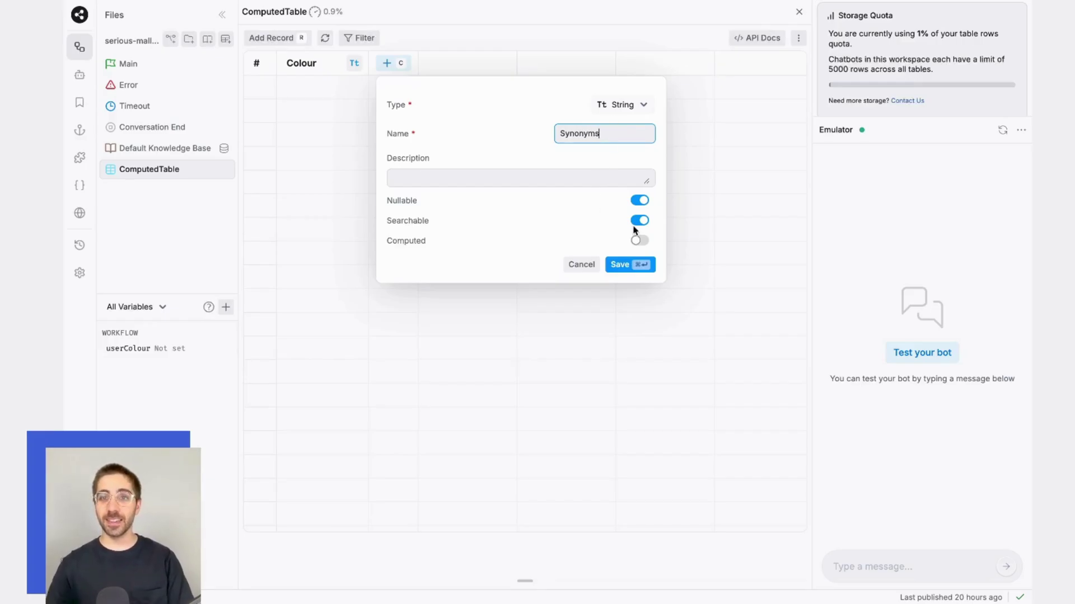
left_click(638, 240)
left_click(536, 277)
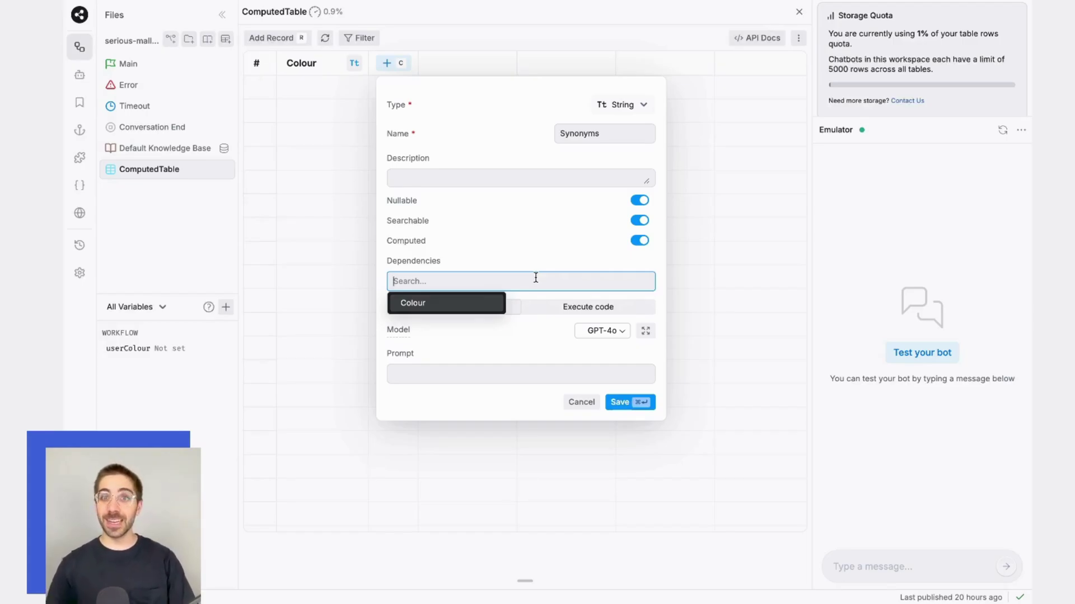
- Make Synonyms depend on Colour and set its model to Use Fast Model (GPT-4o Mini)
left_click(461, 310)
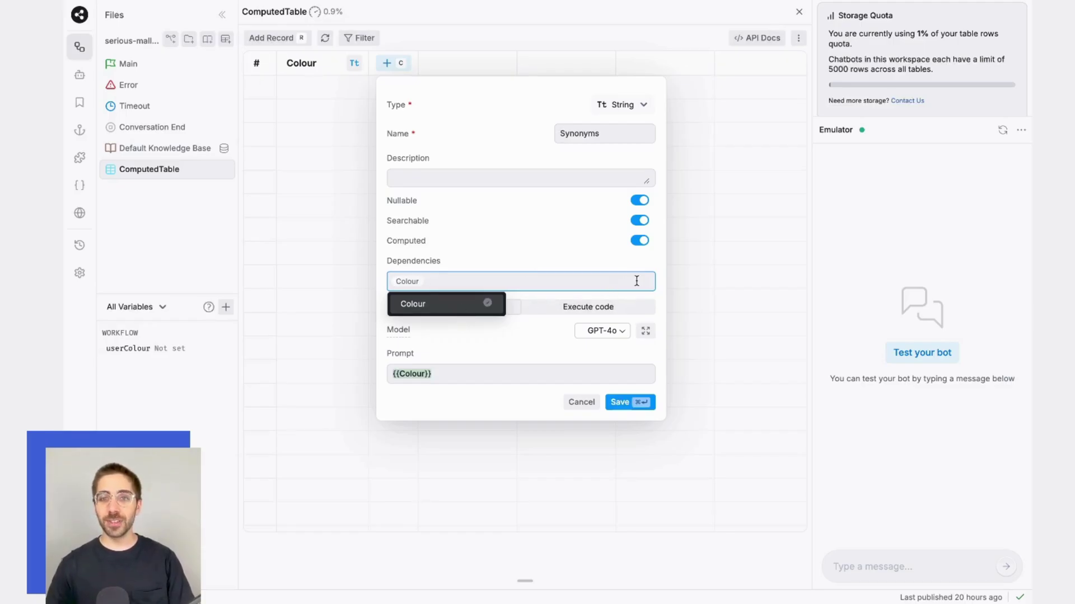
left_click(659, 276)
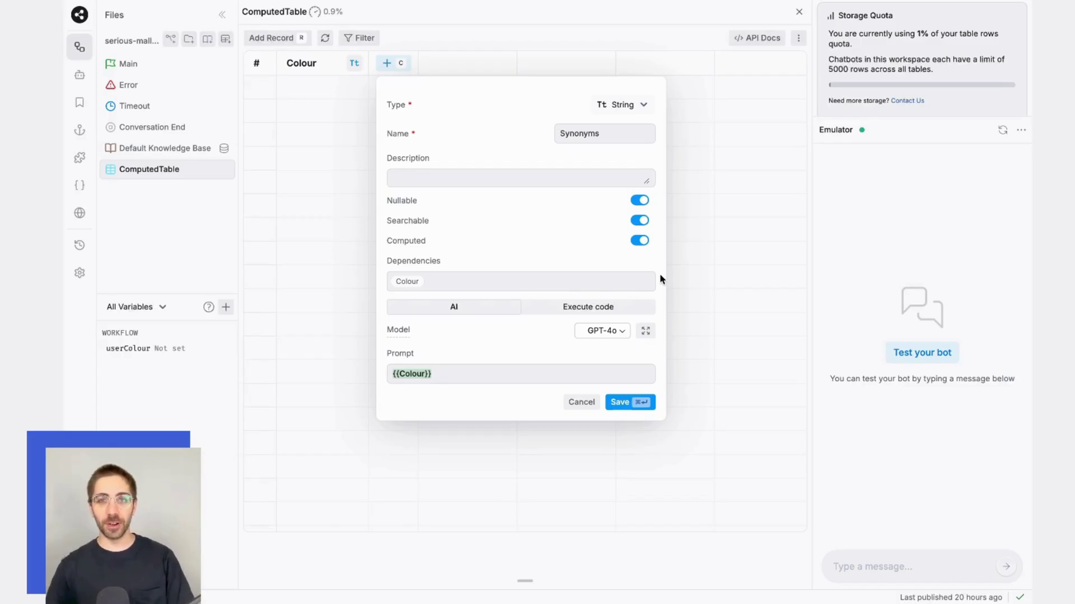
left_click(598, 331)
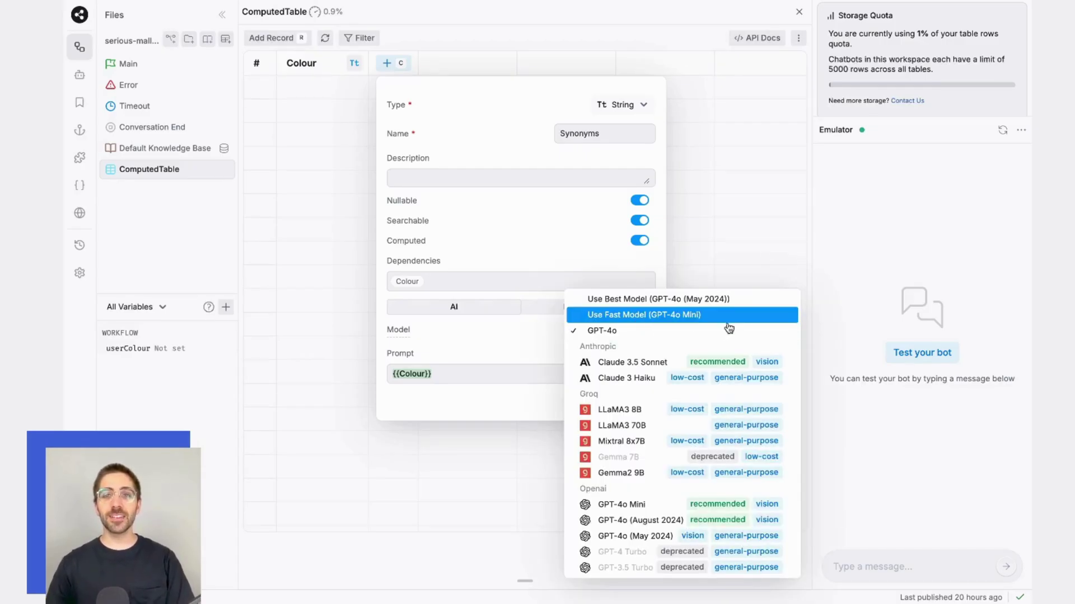
left_click(759, 317)
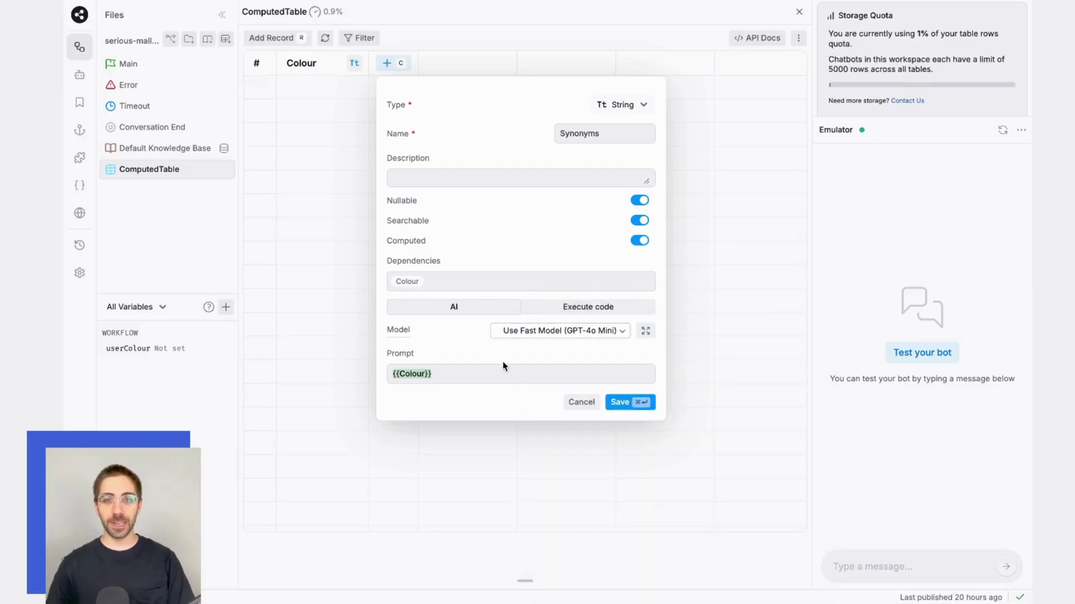
left_click(466, 374)
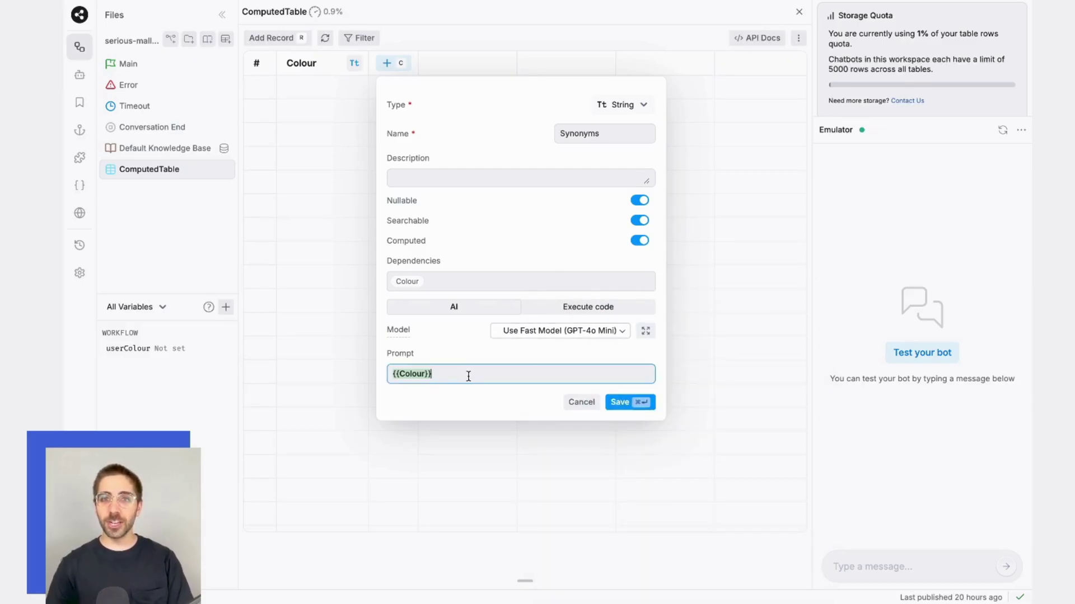
- Insert 'Generate synonyms for' before {{Colour}} so the prompt reads 'Generate synonyms for {{Colour}}'
key("Left")
key("Left")
key("Left")
key("Left")
key("Left")
key("Left")
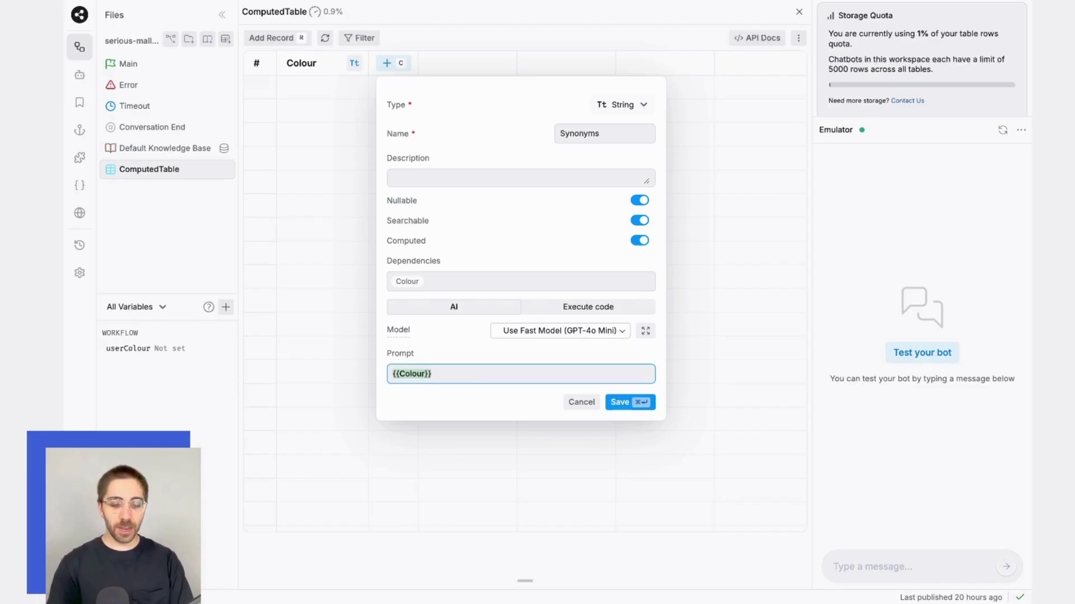
type("Generate ")
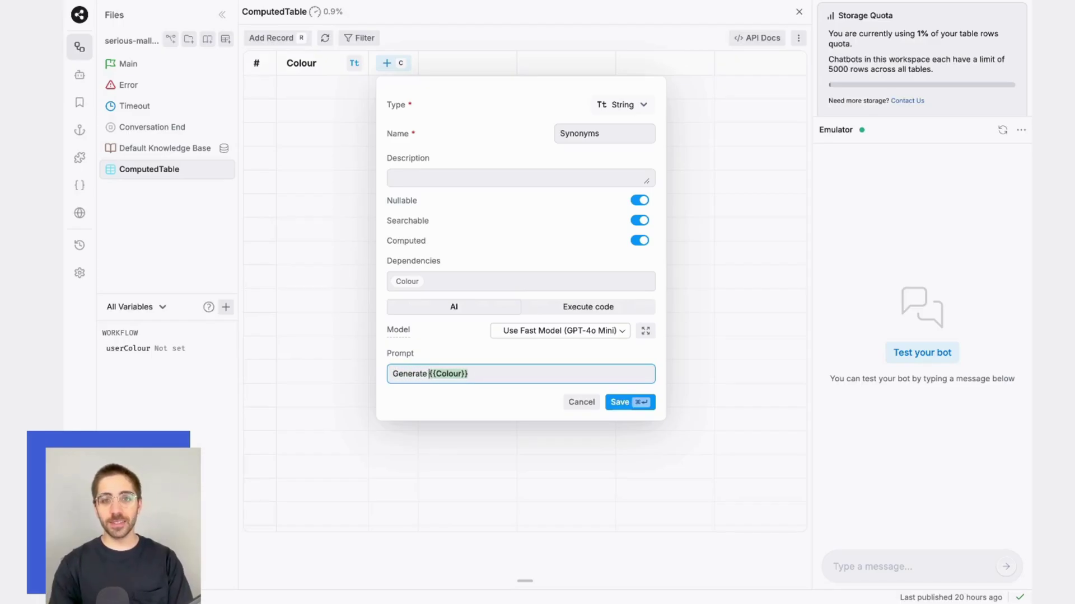
type("synonyms for")
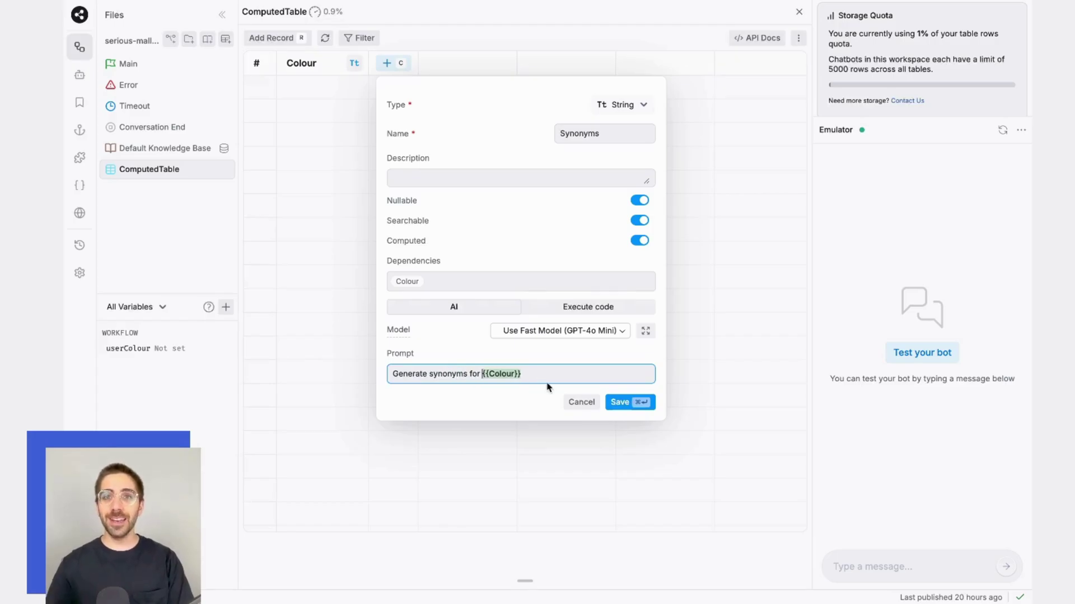
left_click(547, 373)
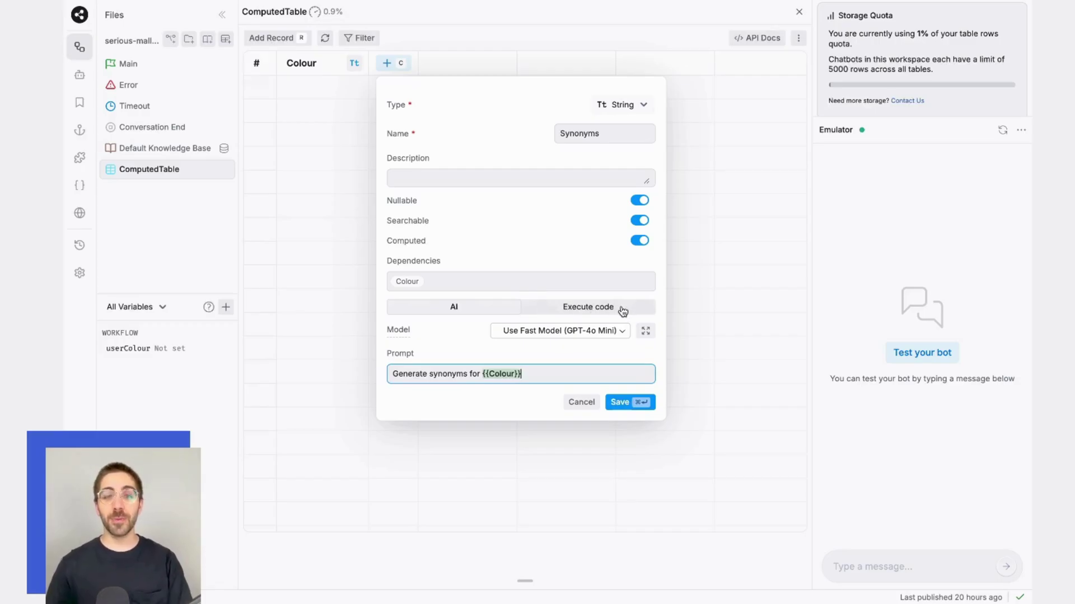
- Save the computed Synonyms column and turn on Auto-compute for ComputedTable
left_click(621, 402)
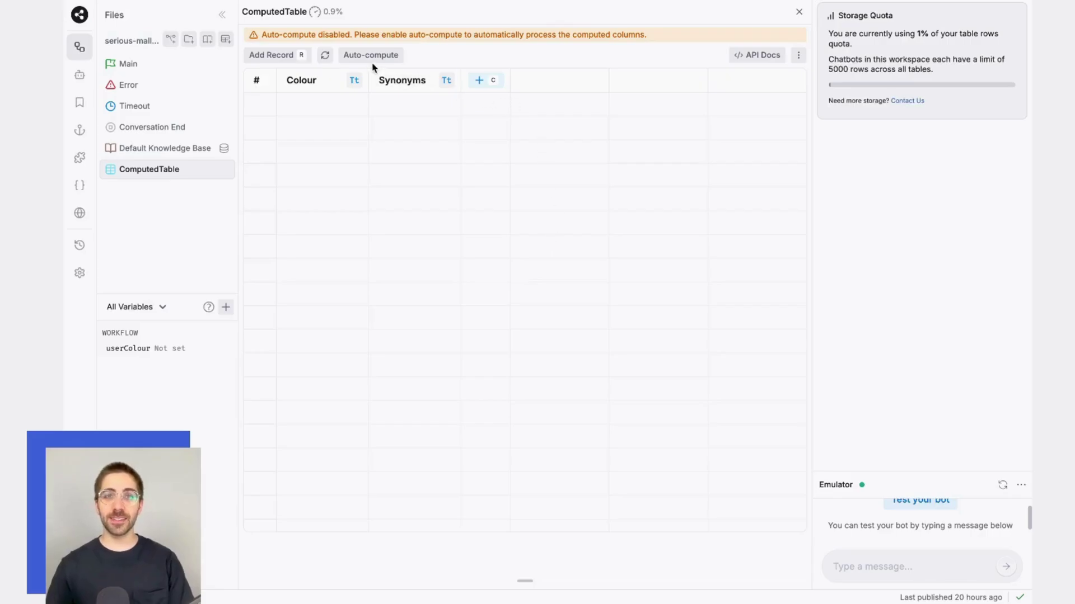
left_click(396, 55)
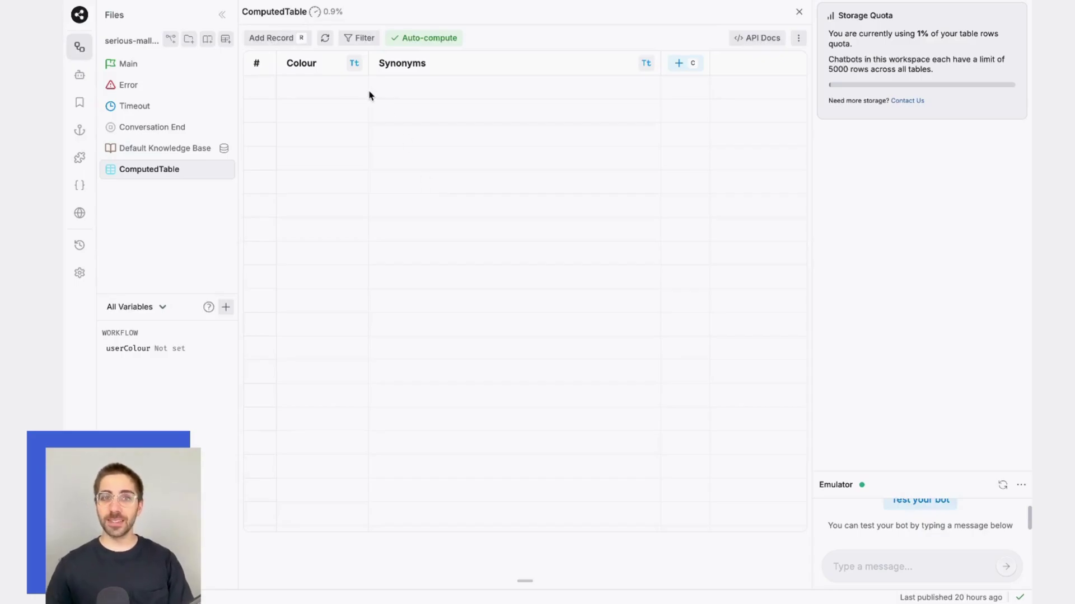
- Add a record with Colour Pink so its Synonyms auto-fill with Rose, Blush, Fuchsia and similar
left_click(300, 42)
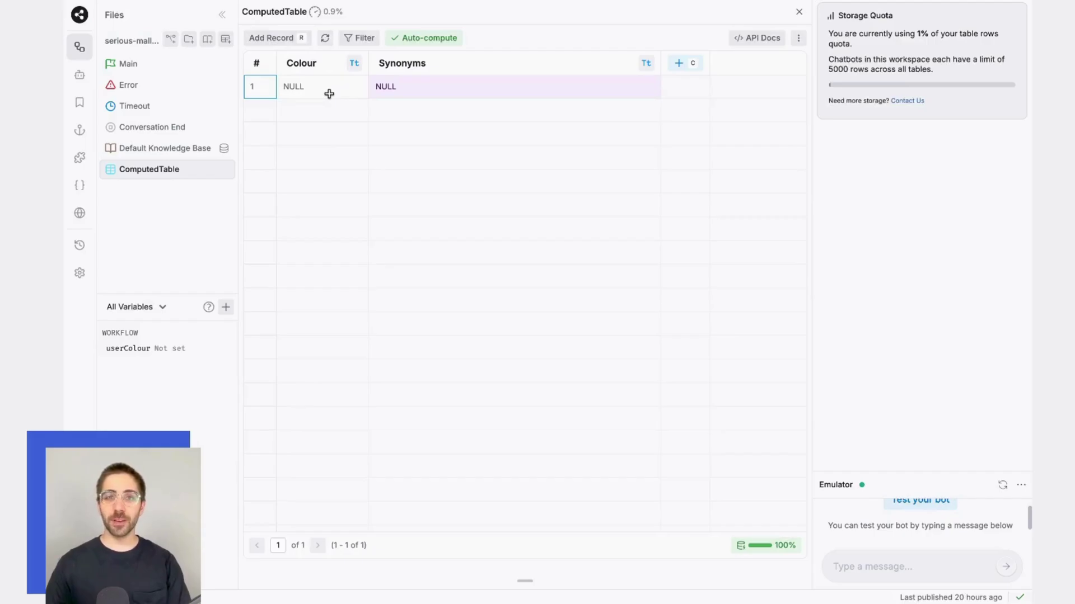
double_click(330, 94)
type("Pink")
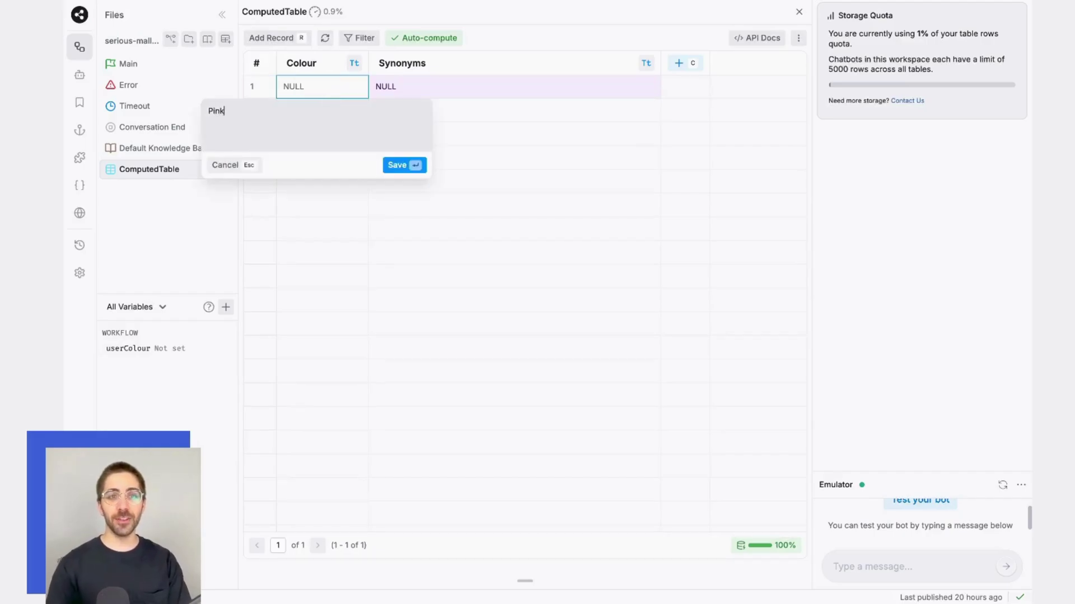
key("Return")
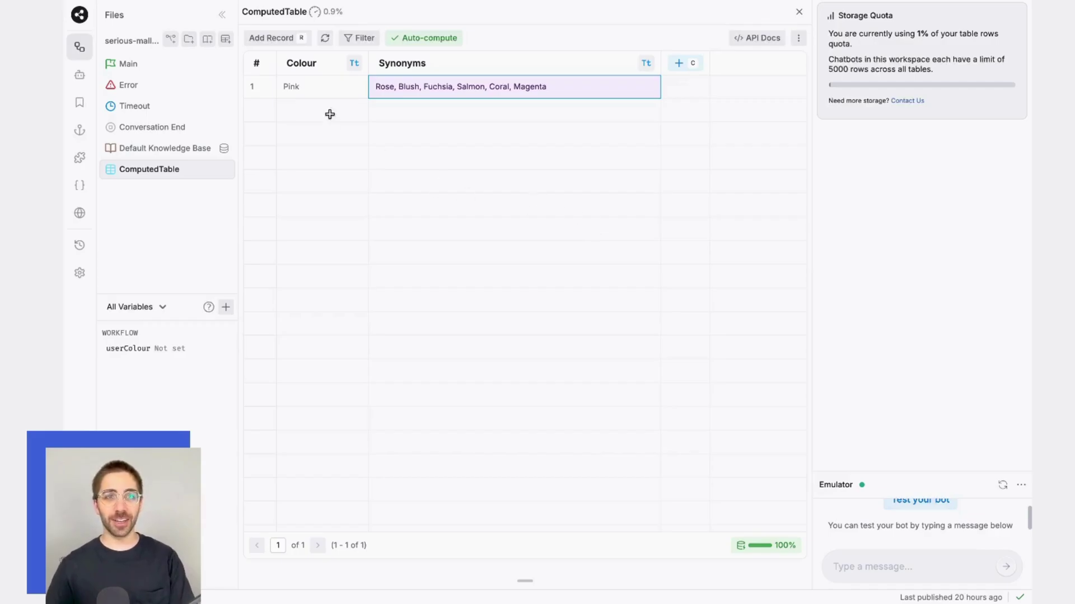
- Test the Main workflow in the Emulator, sending Hi and answering Blue, then view ComputedTable's new row
left_click(133, 66)
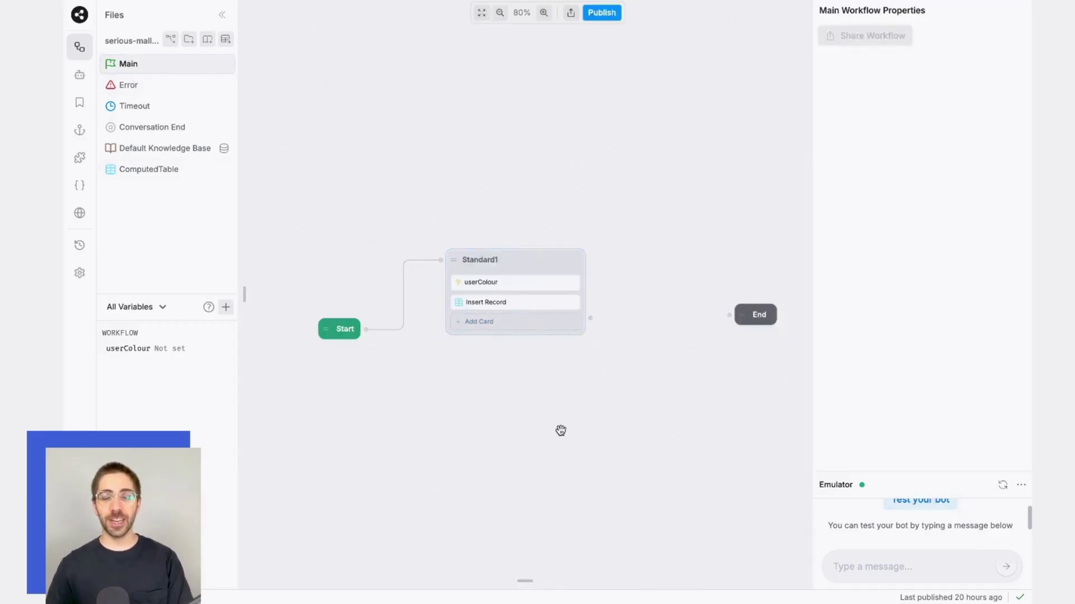
scroll(540, 355, "up", 5)
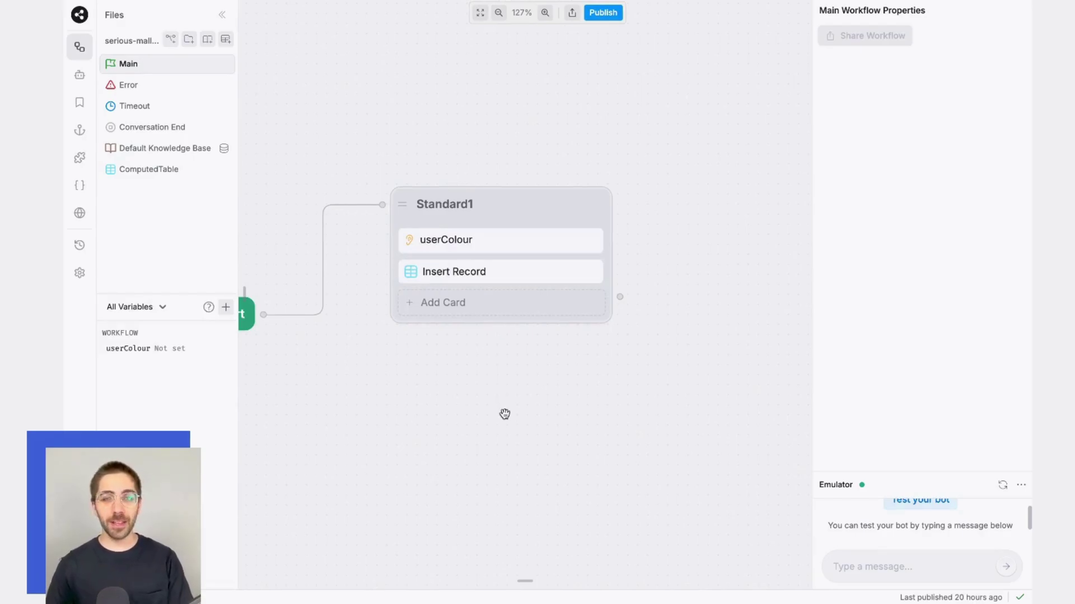
left_click(895, 563)
type("H")
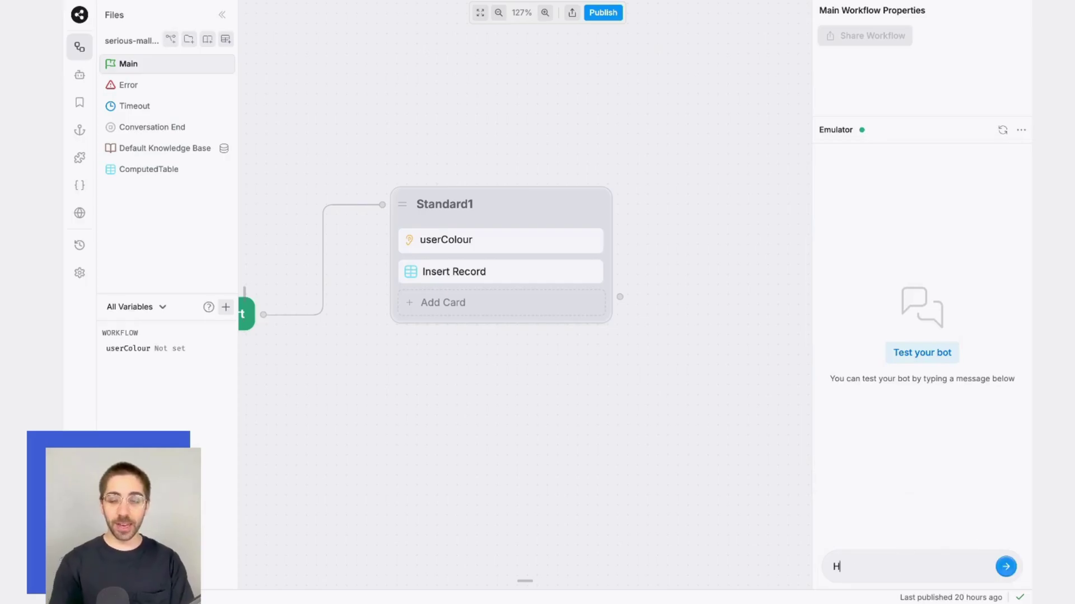
type("i")
key("Return")
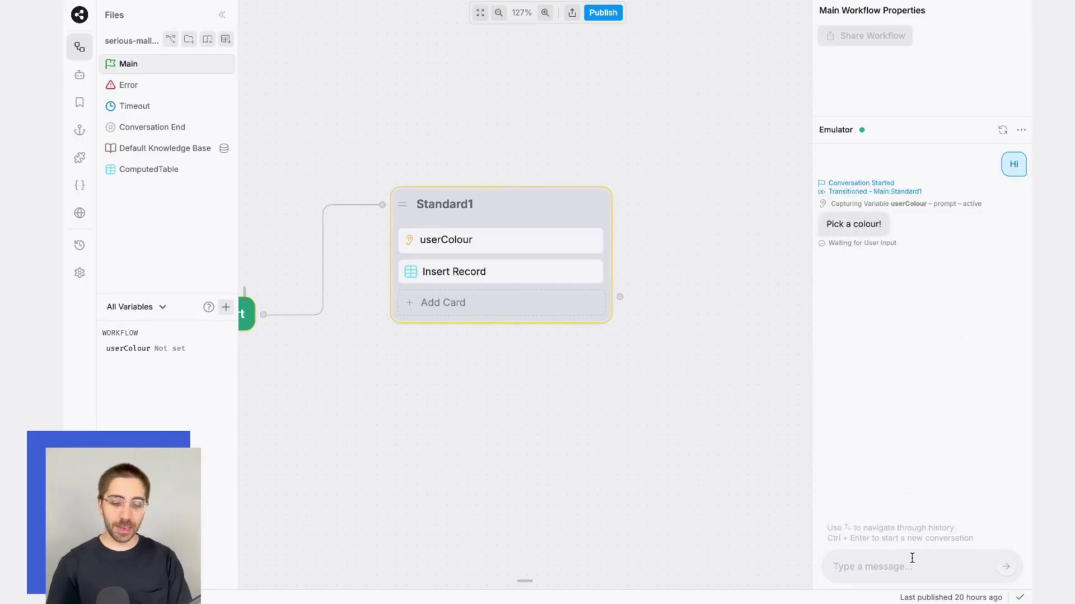
type("Blue")
key("Return")
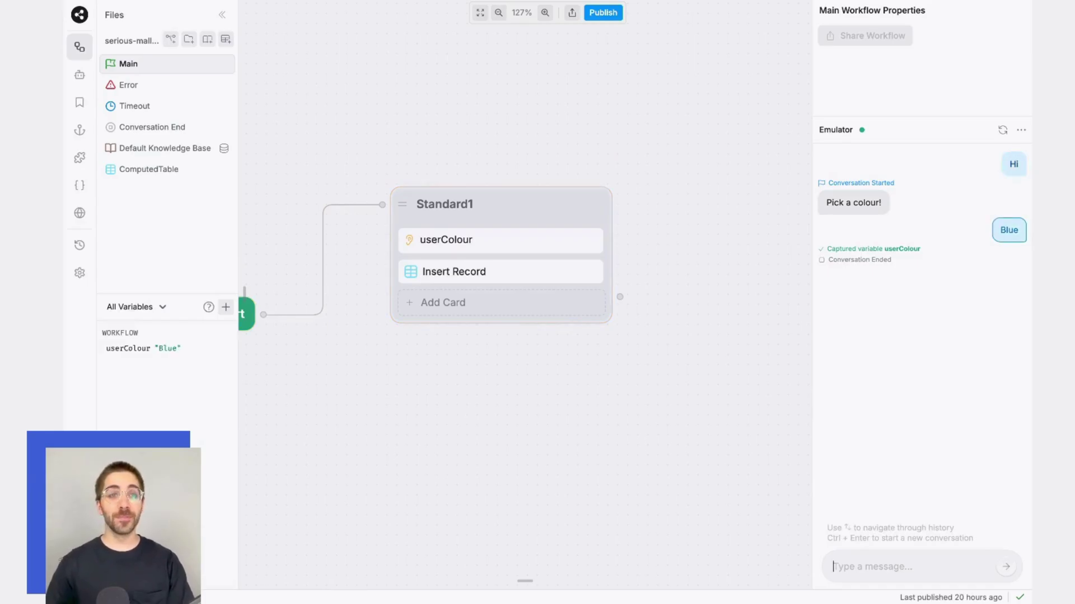
left_click(157, 175)
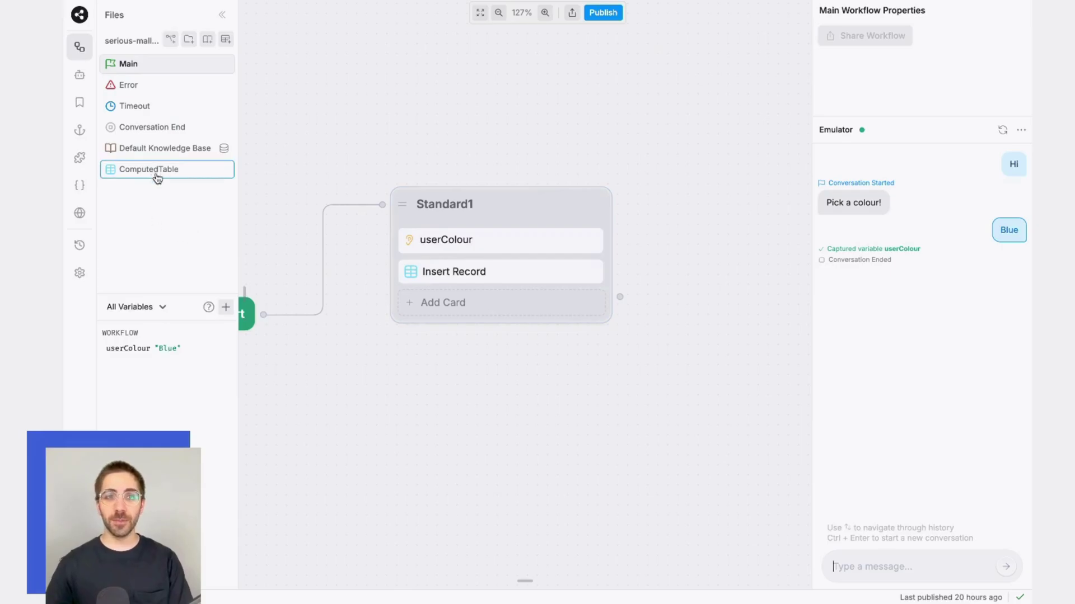